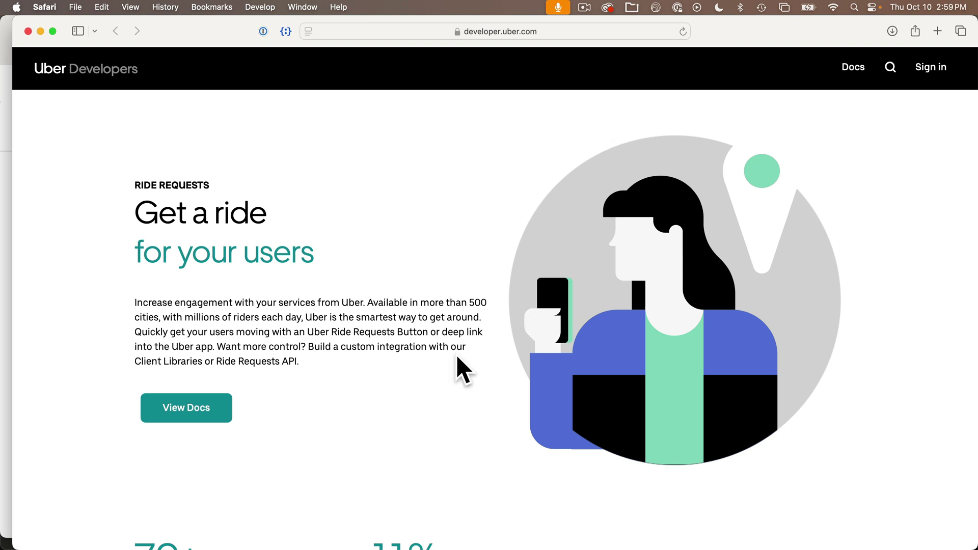
Scroll down the Uber developer page and open its iOS client library
scroll(457, 356, down, 10)
scroll(457, 357, down, 7)
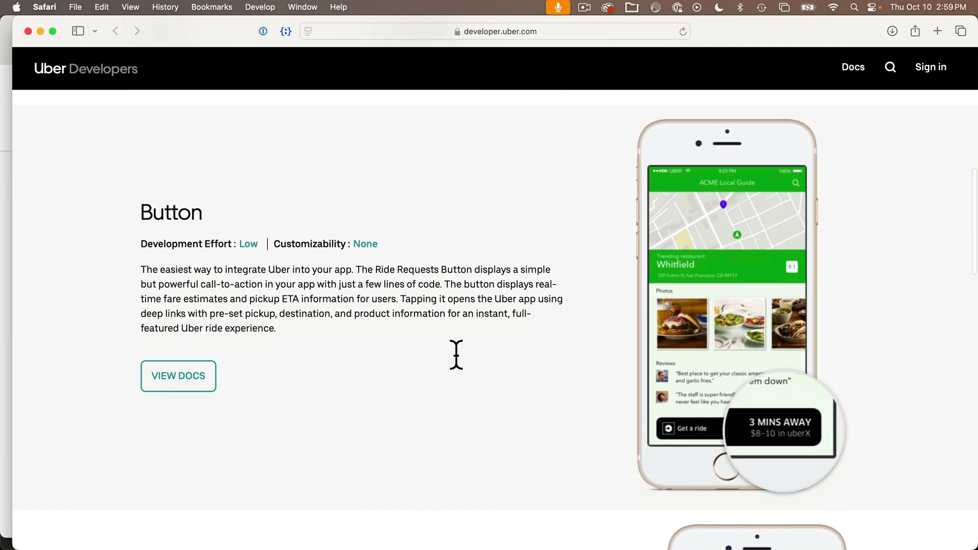
scroll(457, 361, down, 8)
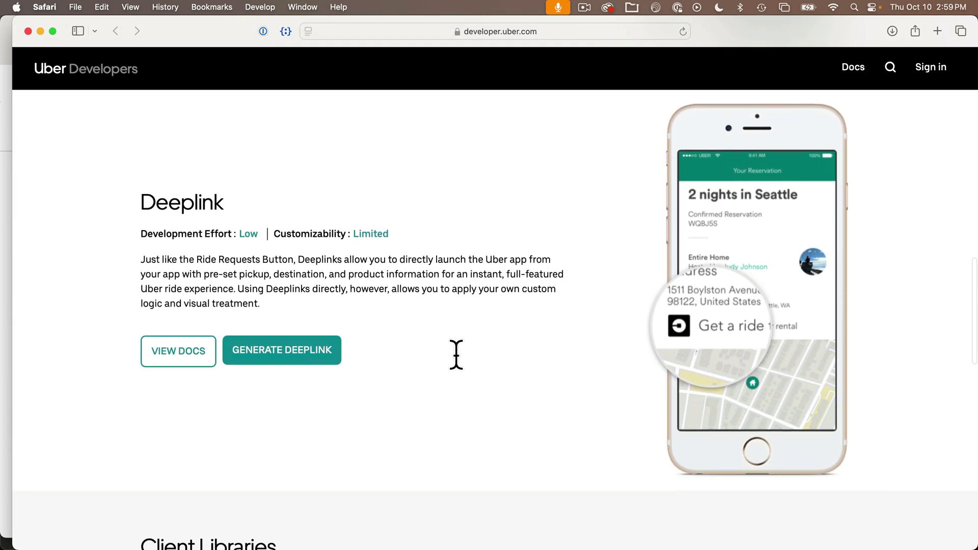
scroll(457, 357, down, 5)
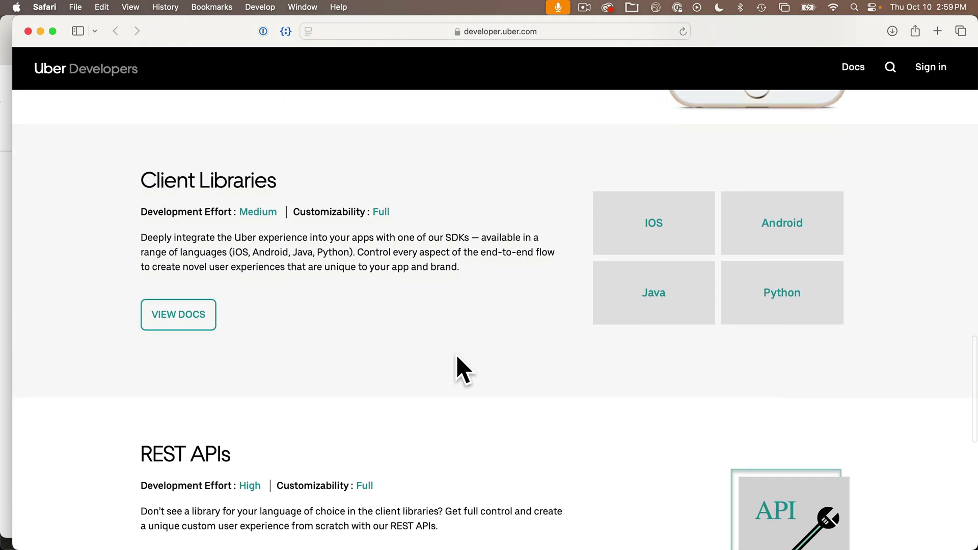
click(639, 224)
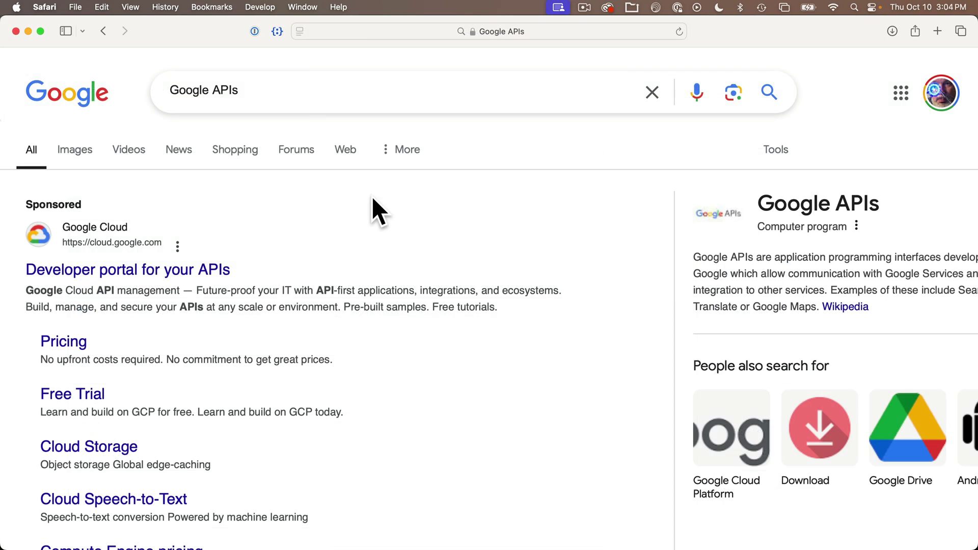
Browse the Google and Edamam API pages, then open Transit's list of supported regions
scroll(372, 198, down, 10)
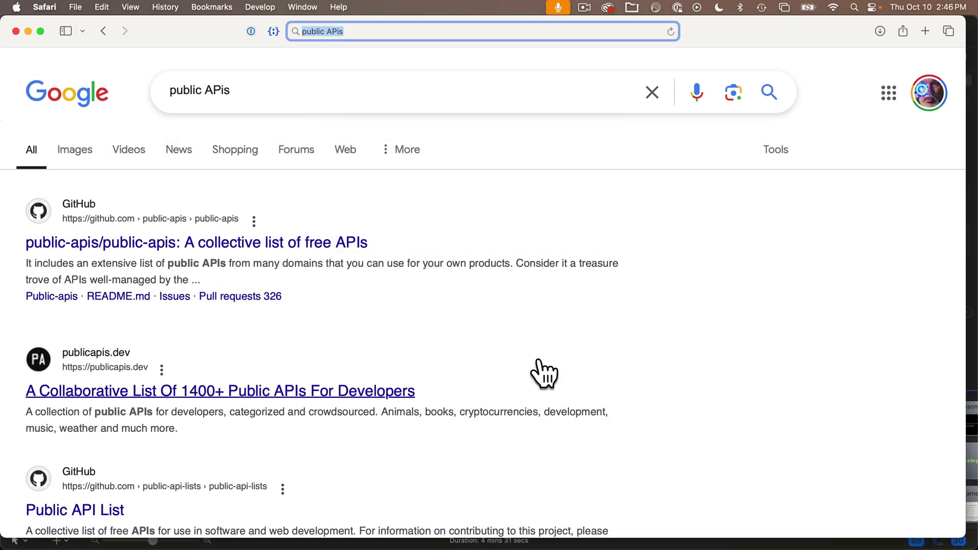
scroll(475, 326, down, 5)
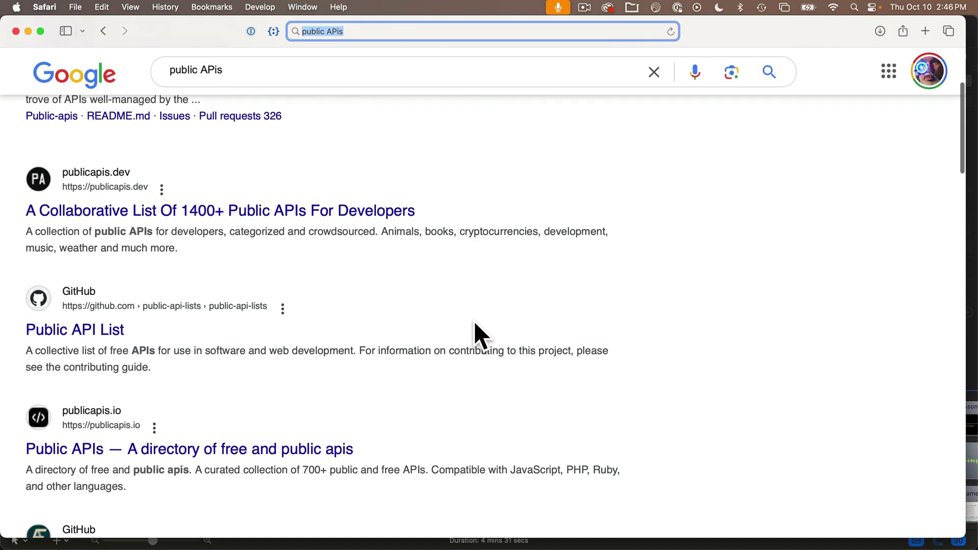
scroll(475, 326, down, 5)
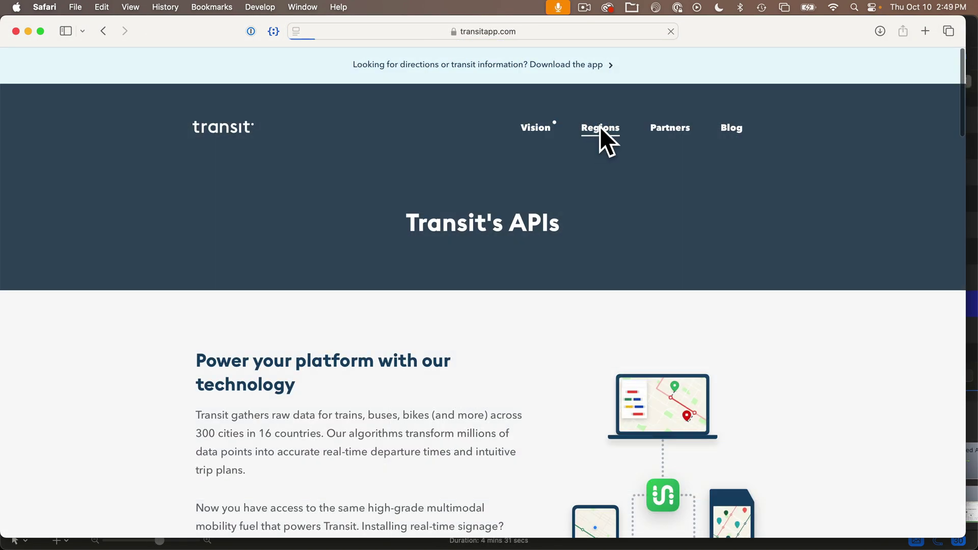
click(600, 126)
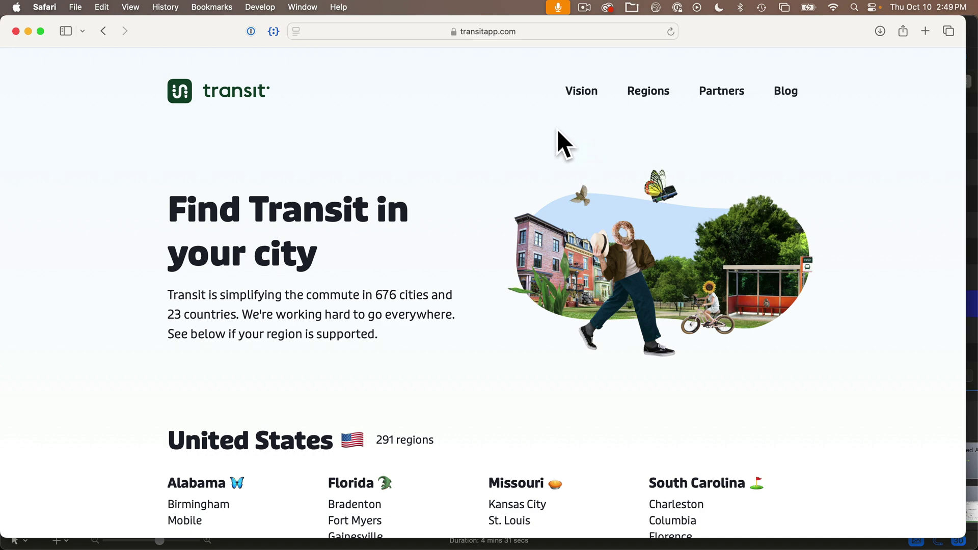
Scroll through the OMDb and Foursquare pages and jump to Foursquare's APIs section
scroll(533, 306, down, 10)
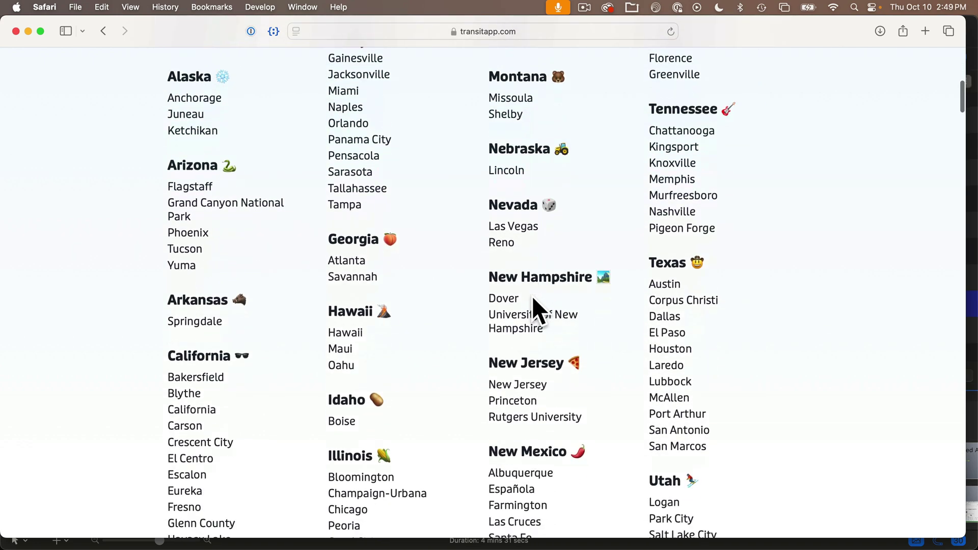
scroll(532, 295, down, 5)
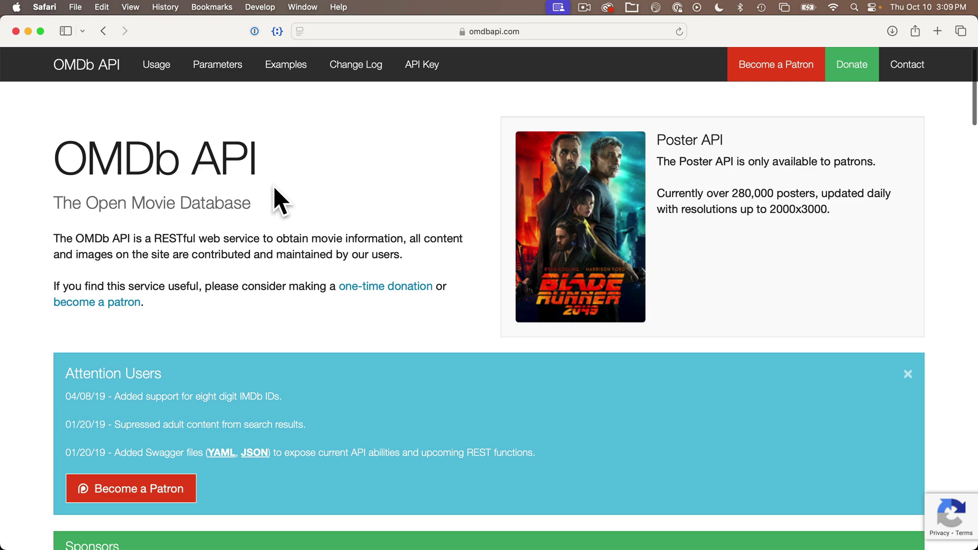
scroll(274, 187, down, 1)
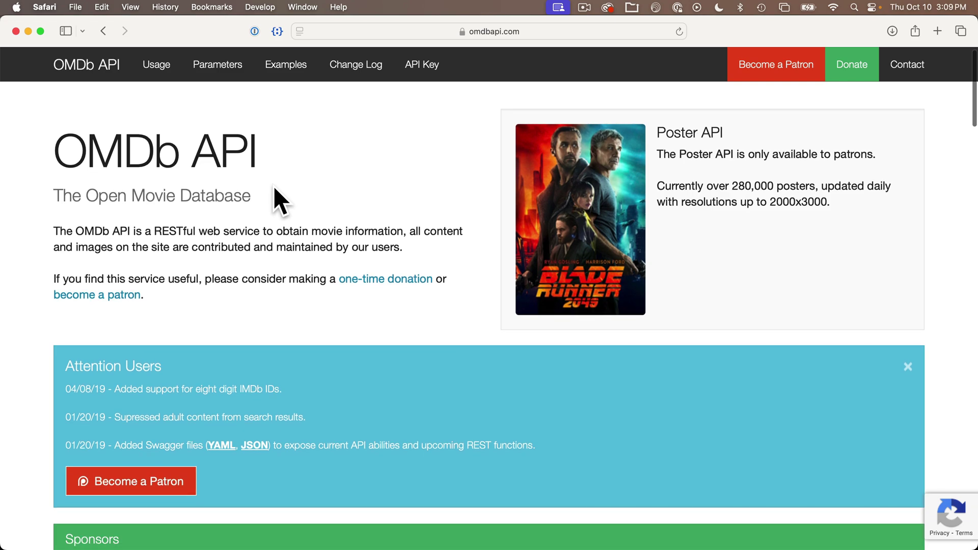
scroll(273, 187, up, 1)
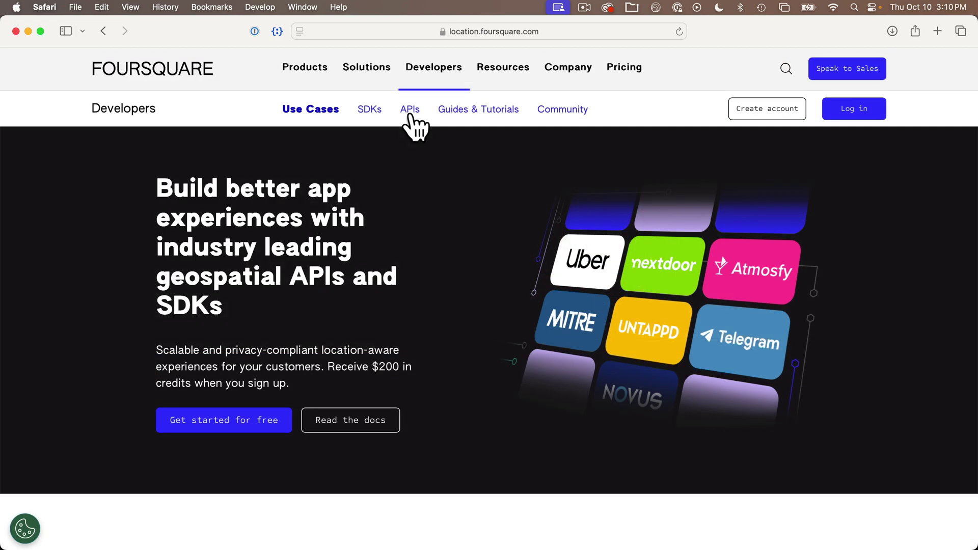
scroll(412, 114, down, 5)
click(412, 113)
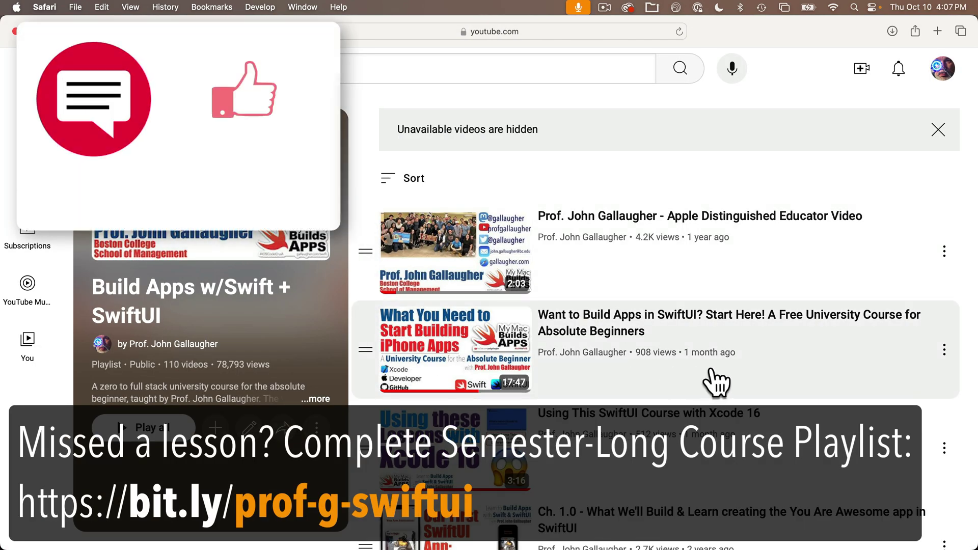
View Squirtle's and Butterfree's detail screens, returning to the Pokemon list each time
scroll(716, 382, down, 20)
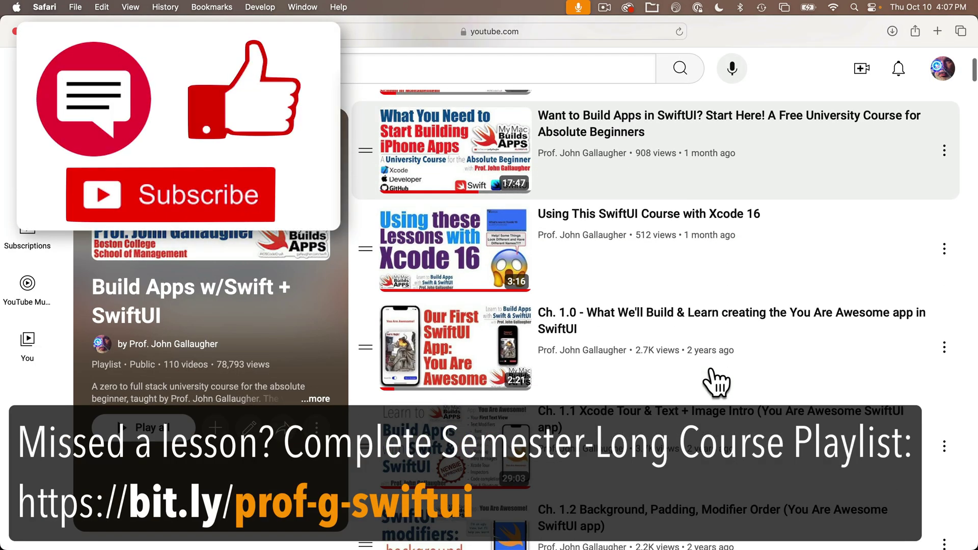
scroll(715, 382, down, 20)
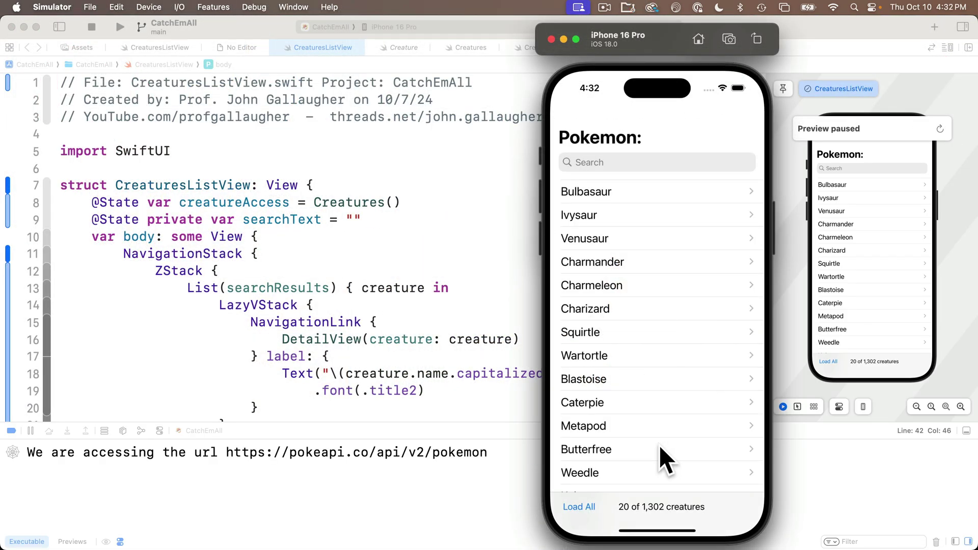
click(627, 330)
click(566, 108)
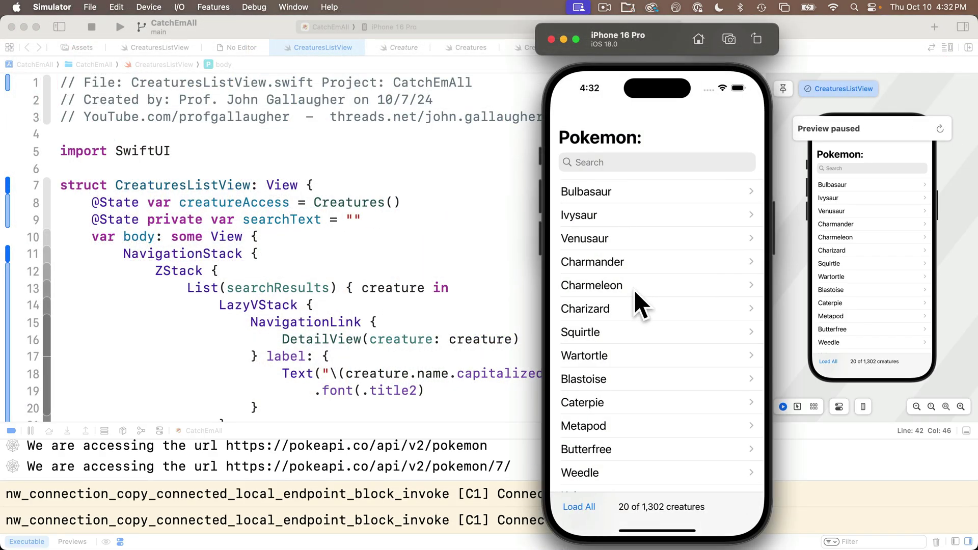
click(624, 447)
click(585, 110)
Load all 1,302 creatures, search for 'Snor' and open Snorlax's detail view
click(587, 499)
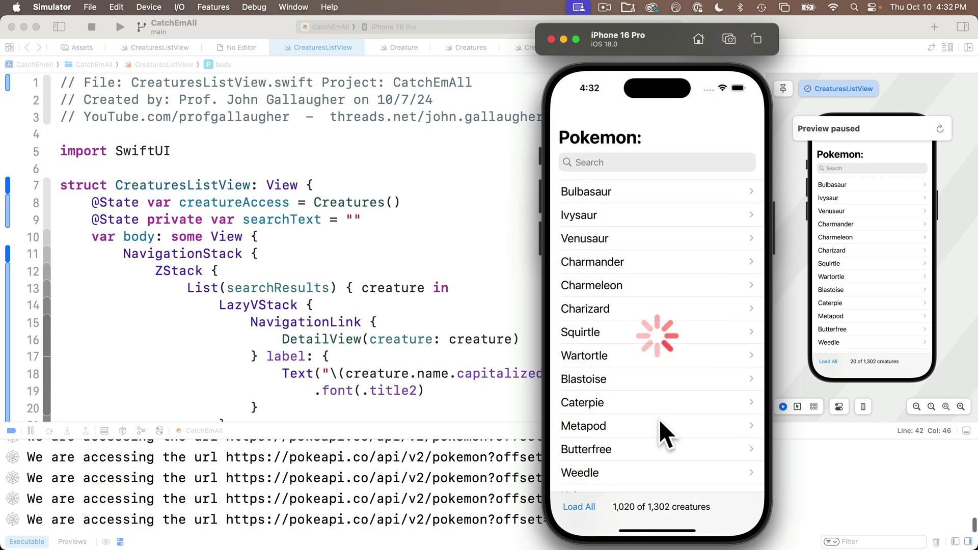
click(658, 163)
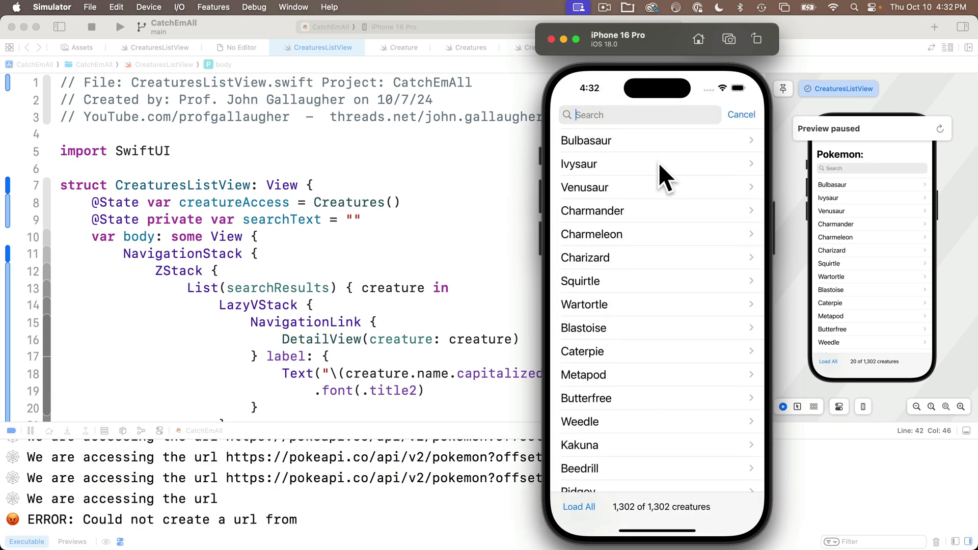
text(Snor)
click(647, 144)
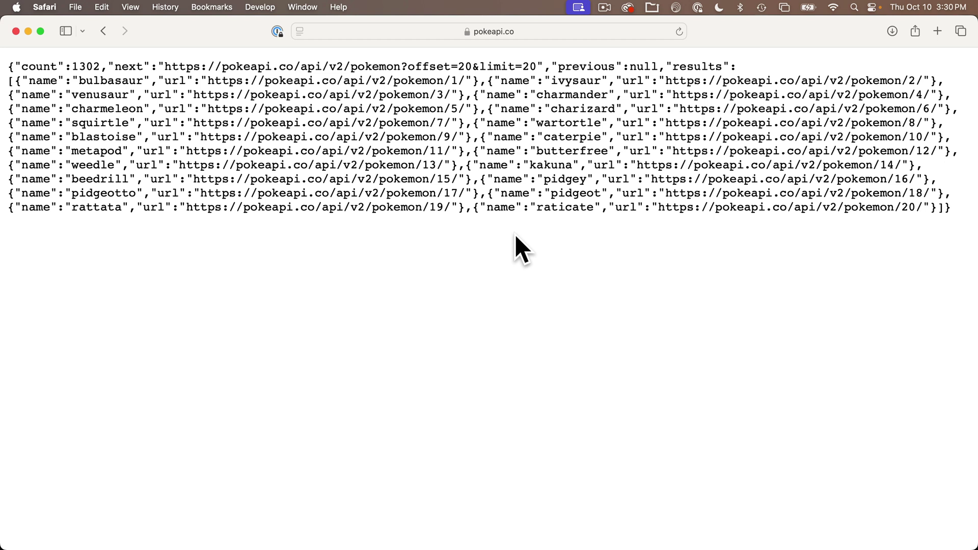
Search the App Store's Safari extensions for 'collapsable JSON'
click(45, 6)
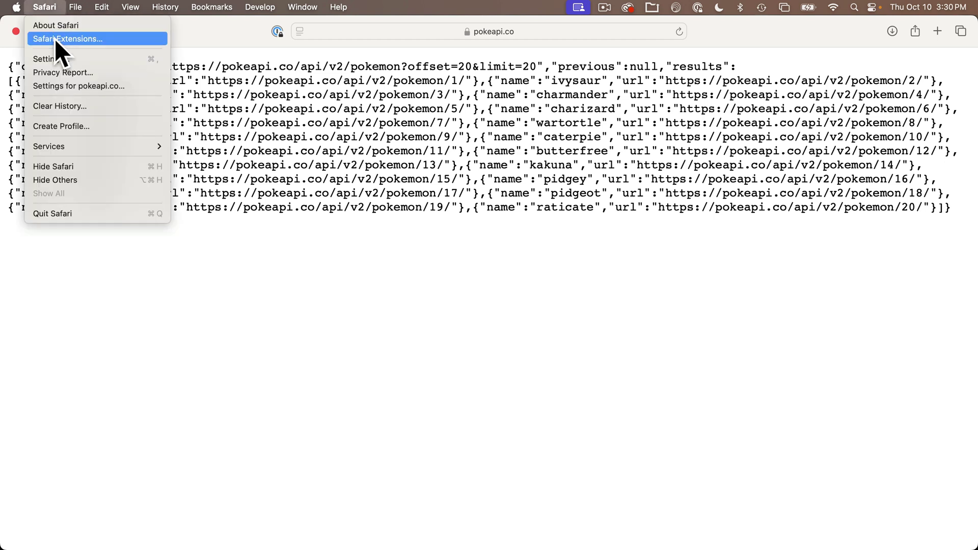
click(54, 38)
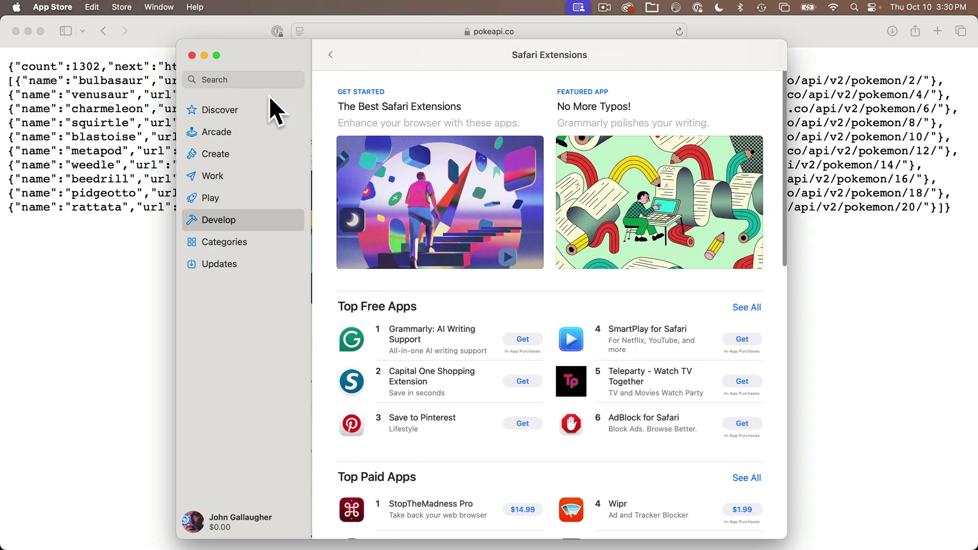
click(255, 79)
text(coll)
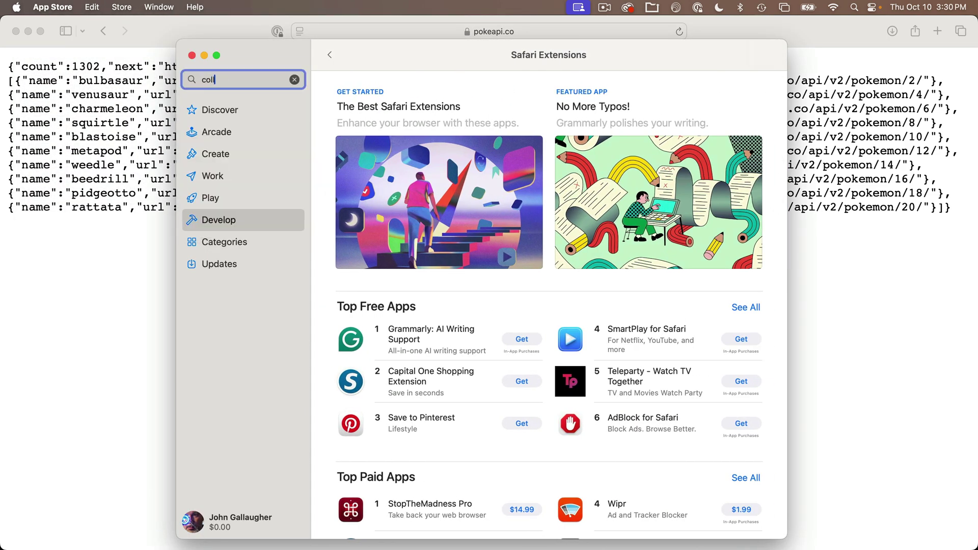
text(apsable JSON)
key(Return)
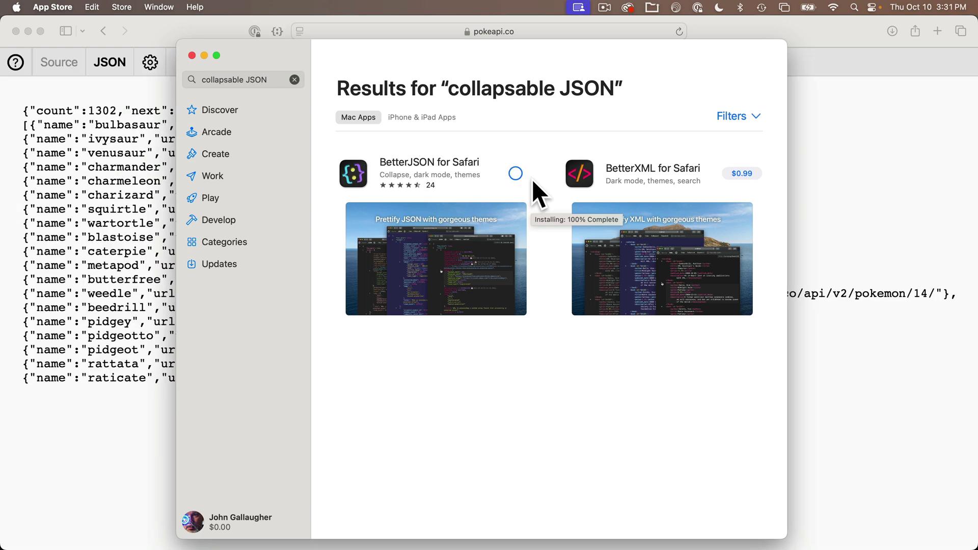
Launch the installed BetterJSON app and confirm its Safari extension is enabled
click(518, 174)
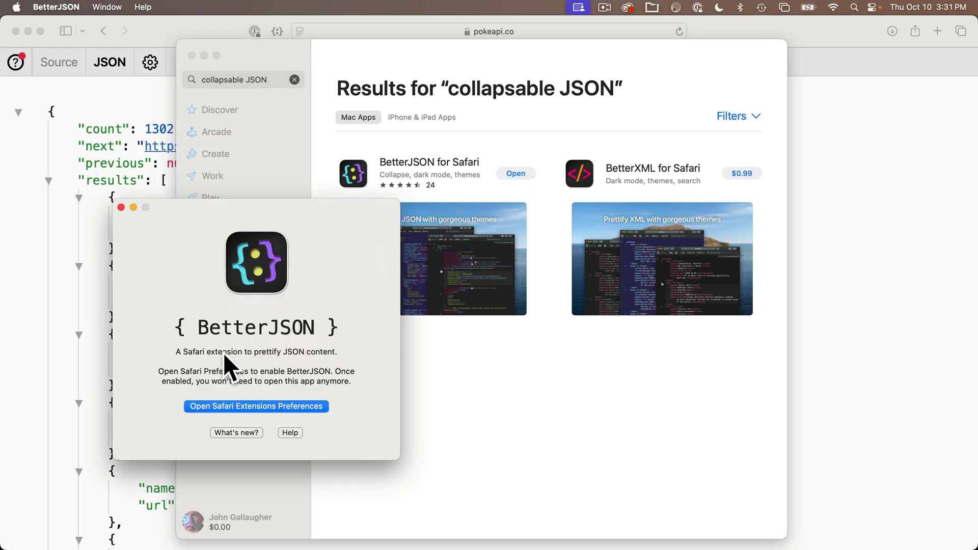
click(275, 404)
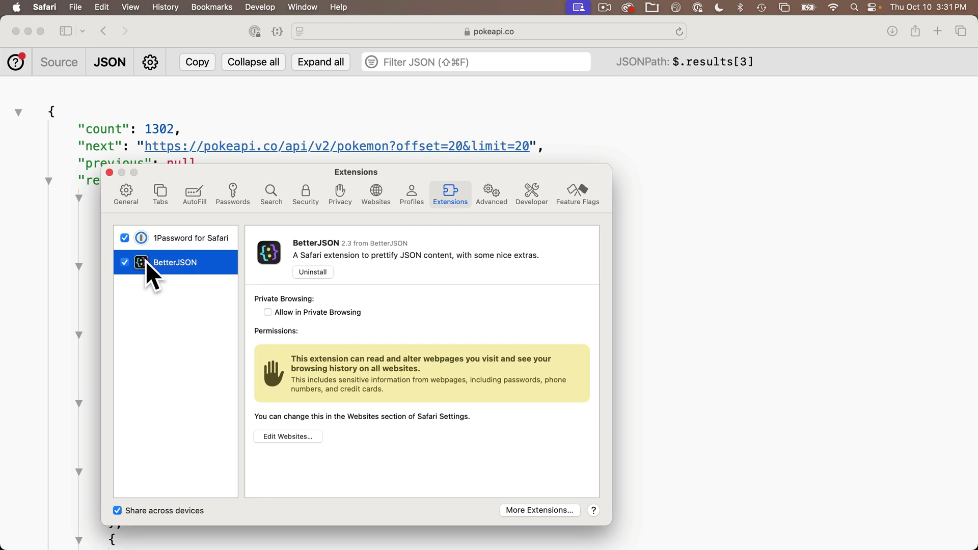
click(109, 172)
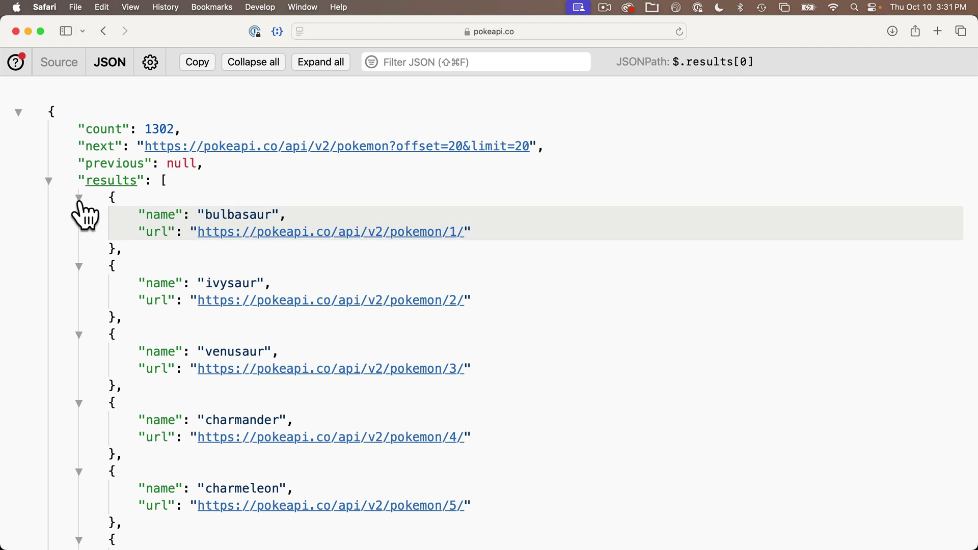
click(79, 198)
click(79, 198)
click(79, 266)
click(79, 265)
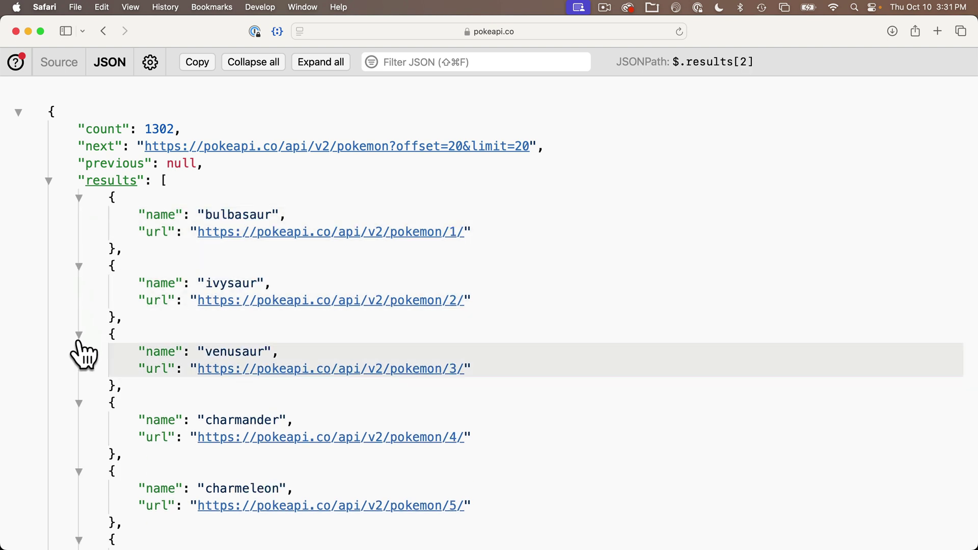
click(79, 404)
click(79, 403)
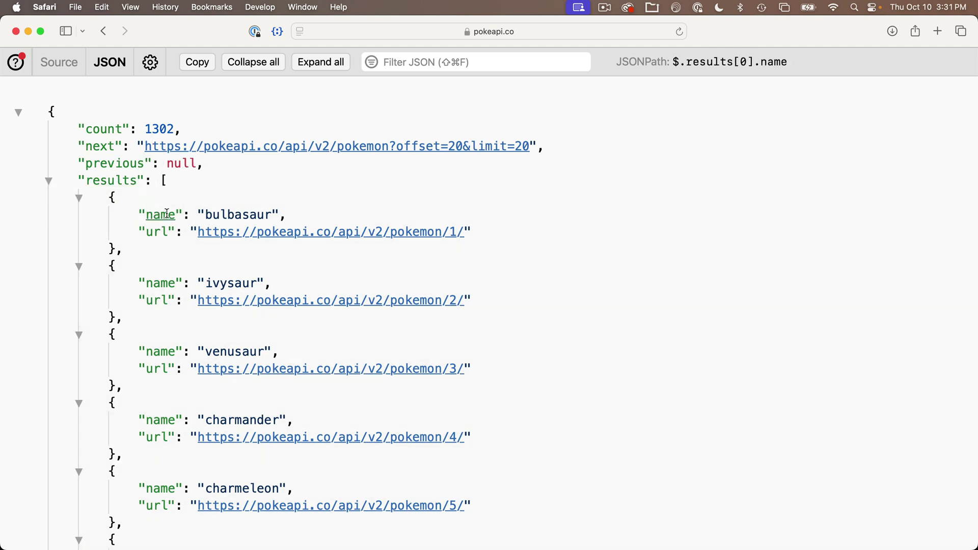
click(176, 196)
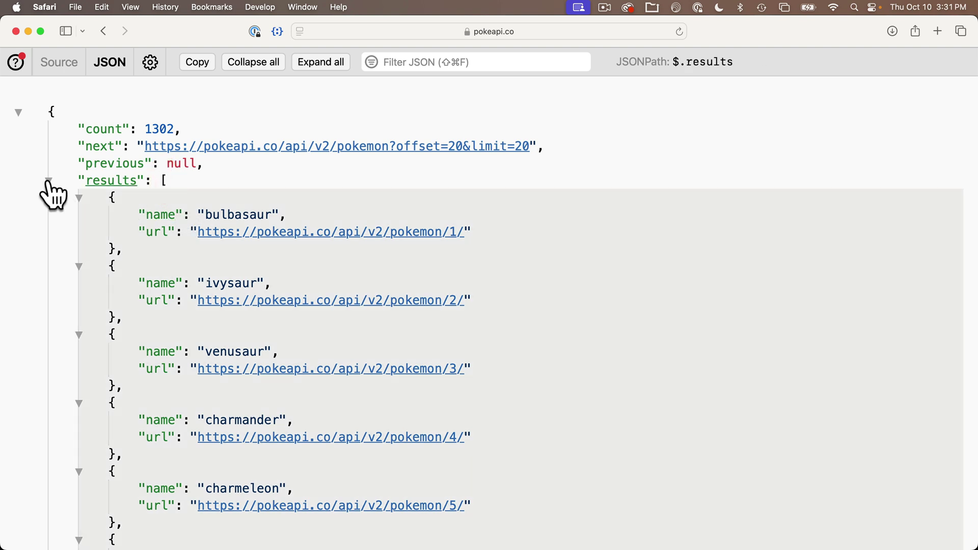
click(48, 182)
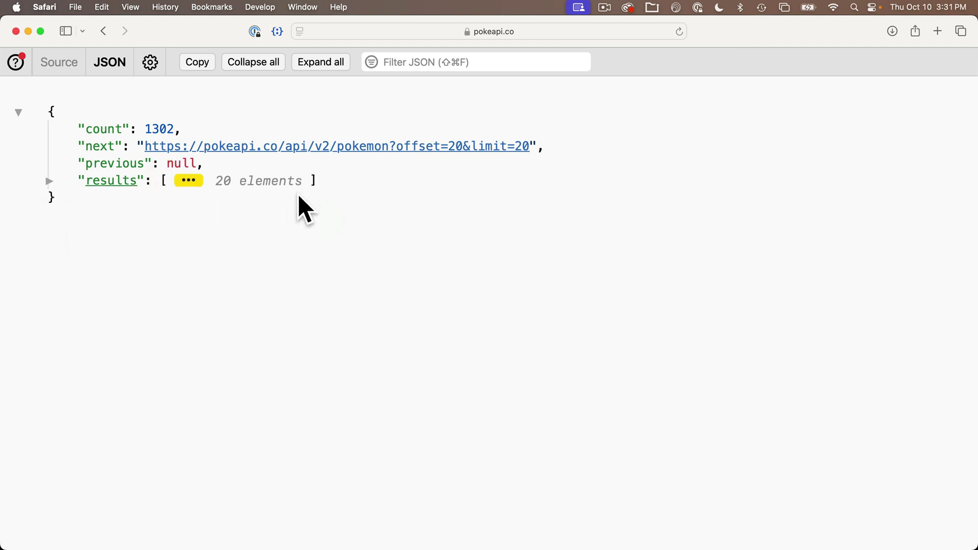
click(49, 181)
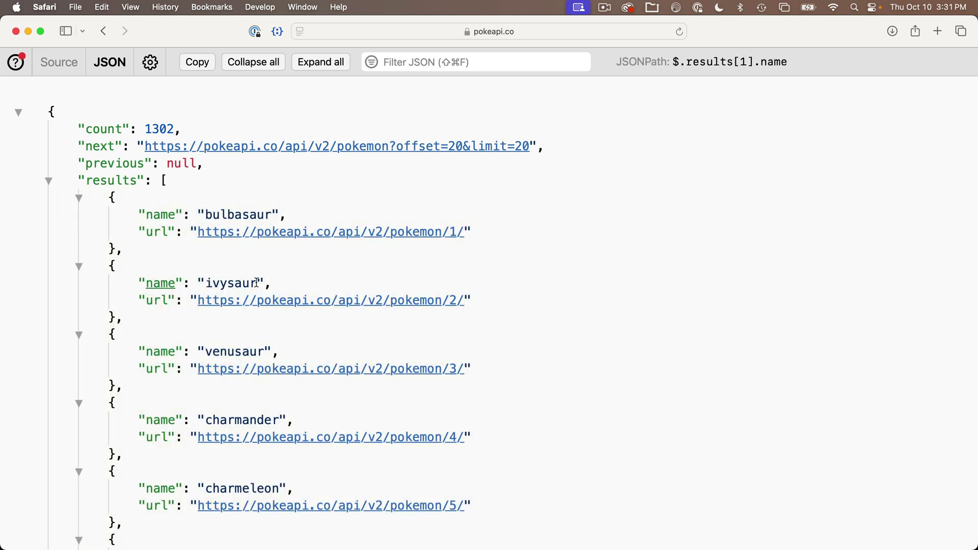
scroll(257, 282, down, 4)
scroll(256, 282, down, 15)
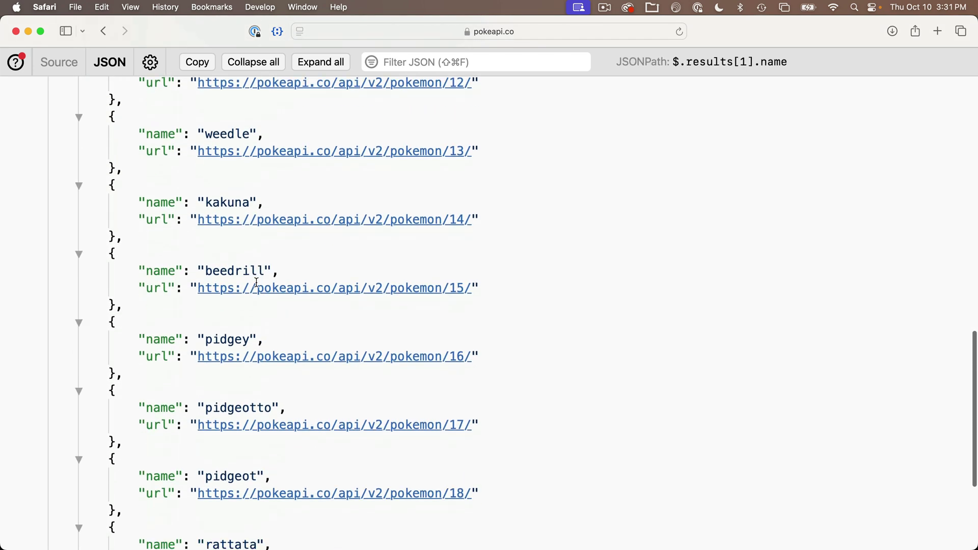
scroll(257, 282, up, 20)
scroll(256, 282, up, 10)
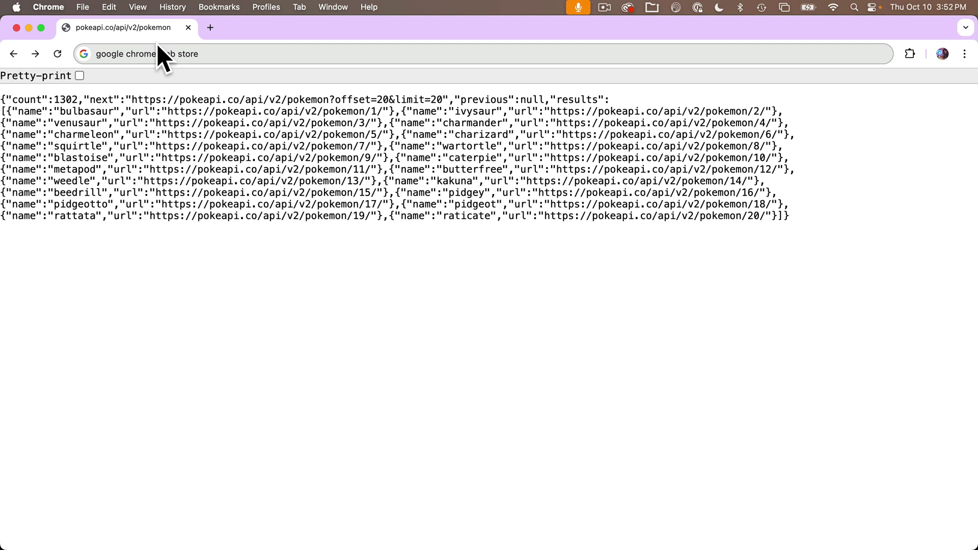
In a new tab, search 'google chrome web' and go to the Chrome Web Store
click(211, 27)
text(google chrome web)
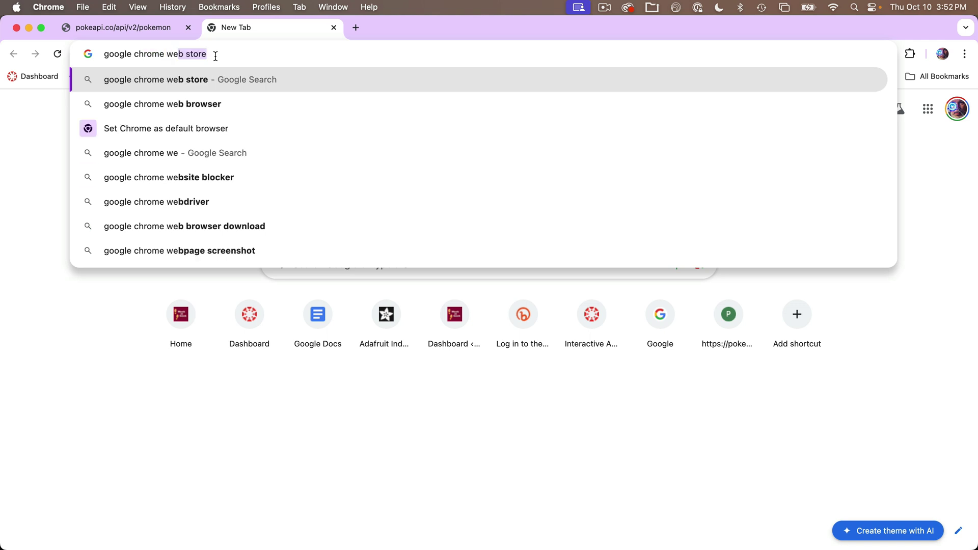
key(Return)
click(227, 204)
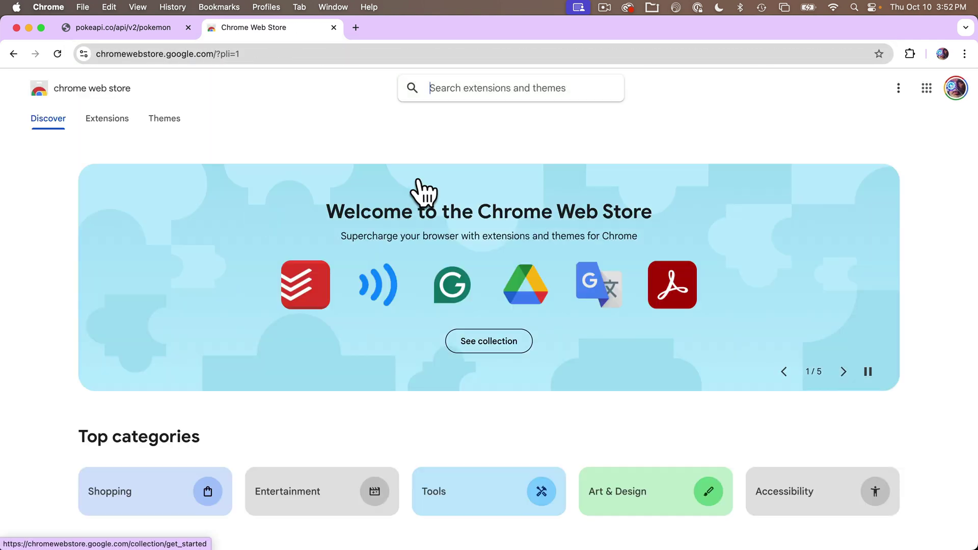
Find 'JSON FOrmatter' in the store and add the callumlocke.com extension to Chrome
click(489, 87)
text(JSON FOrmatter)
key(Return)
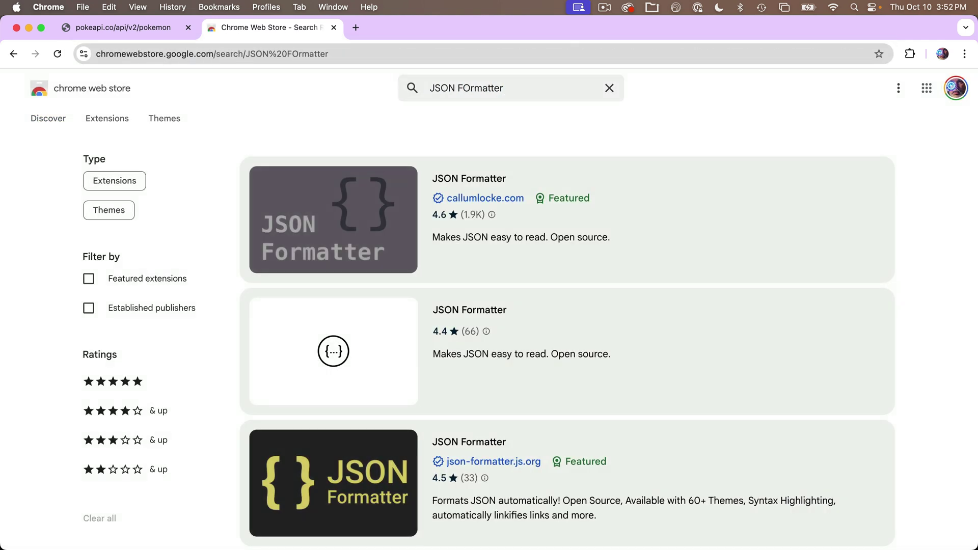
click(379, 229)
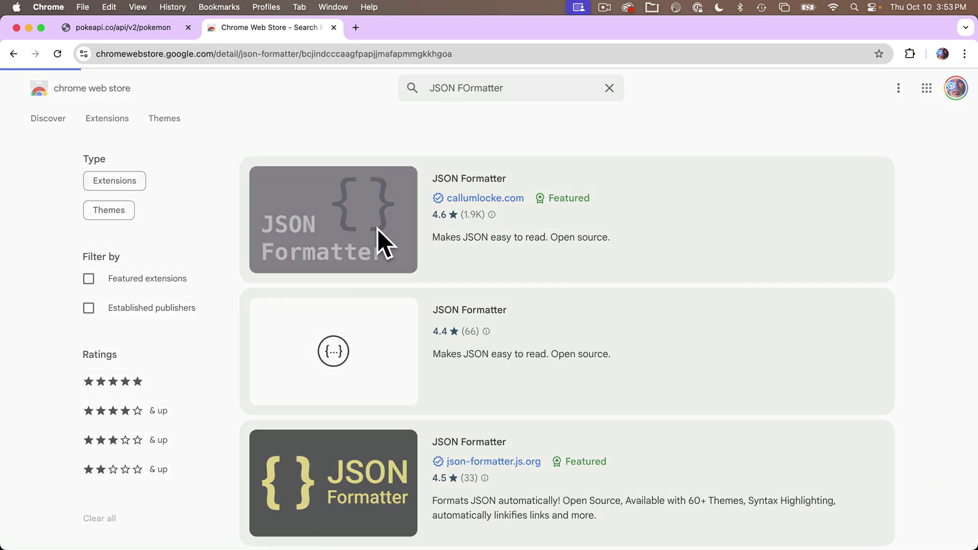
click(784, 162)
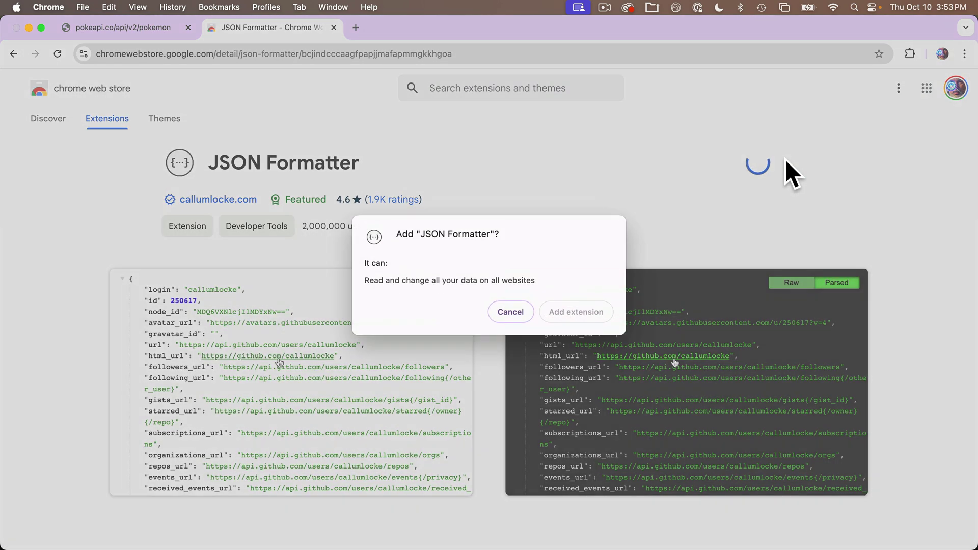
click(562, 319)
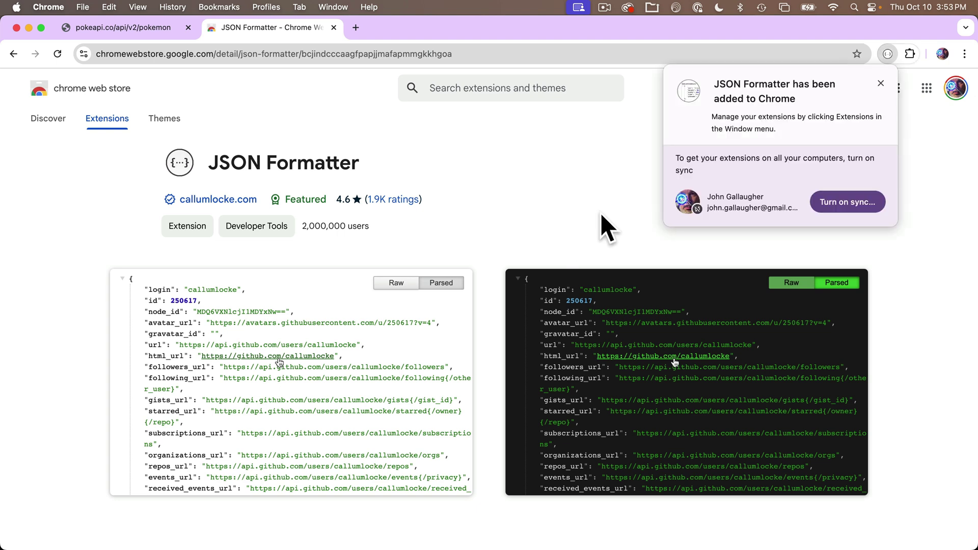
click(880, 83)
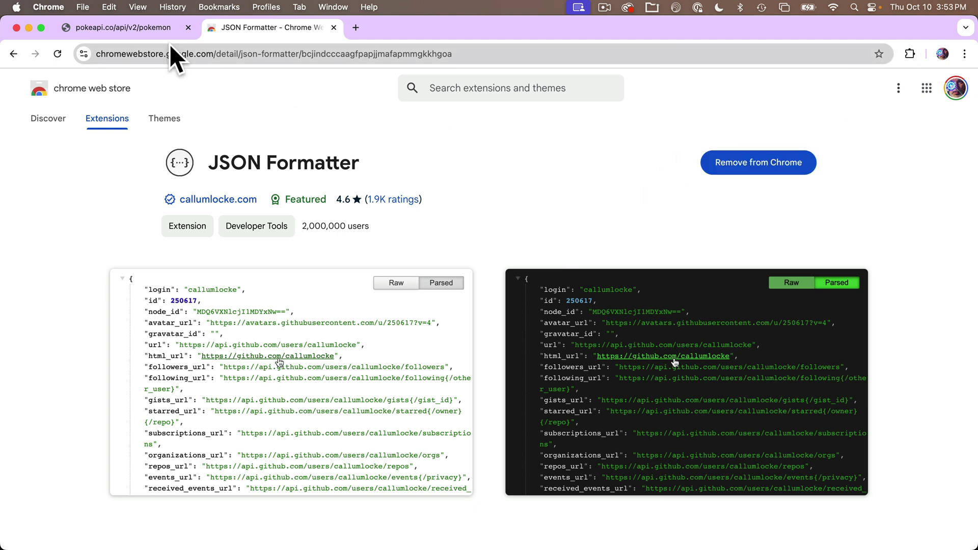
Reload the PokeAPI tab so JSON Formatter renders the response
click(145, 28)
click(249, 51)
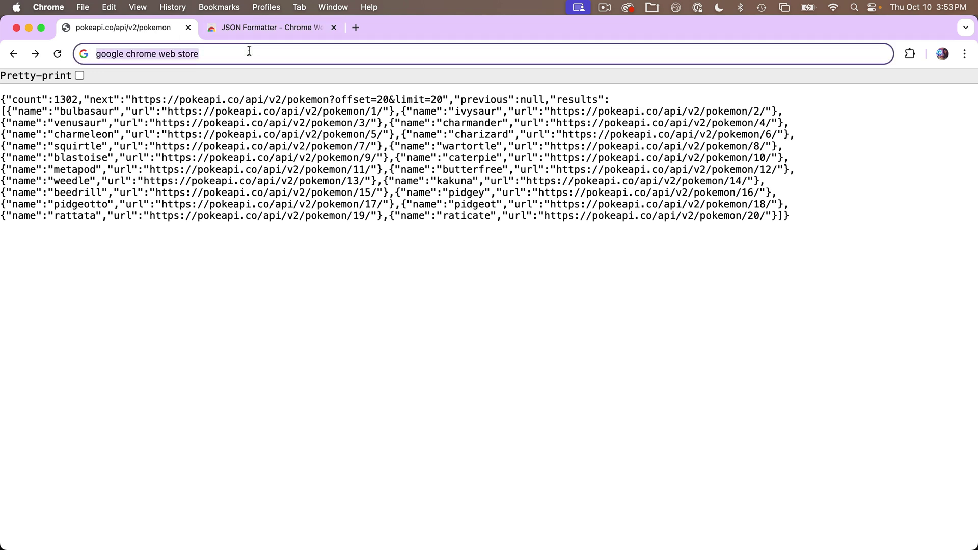
key(super+r)
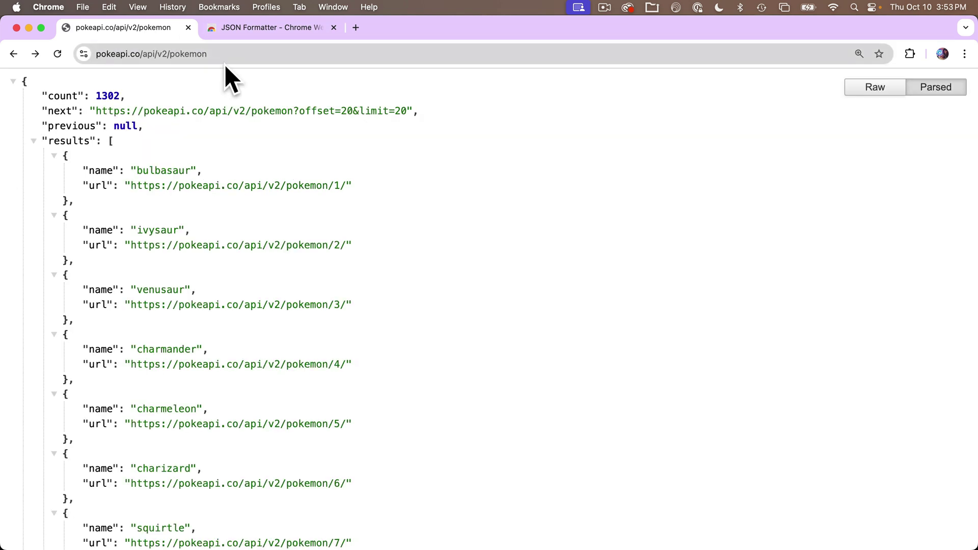
Collapse and re-expand the results array and the bulbasaur entry
click(33, 140)
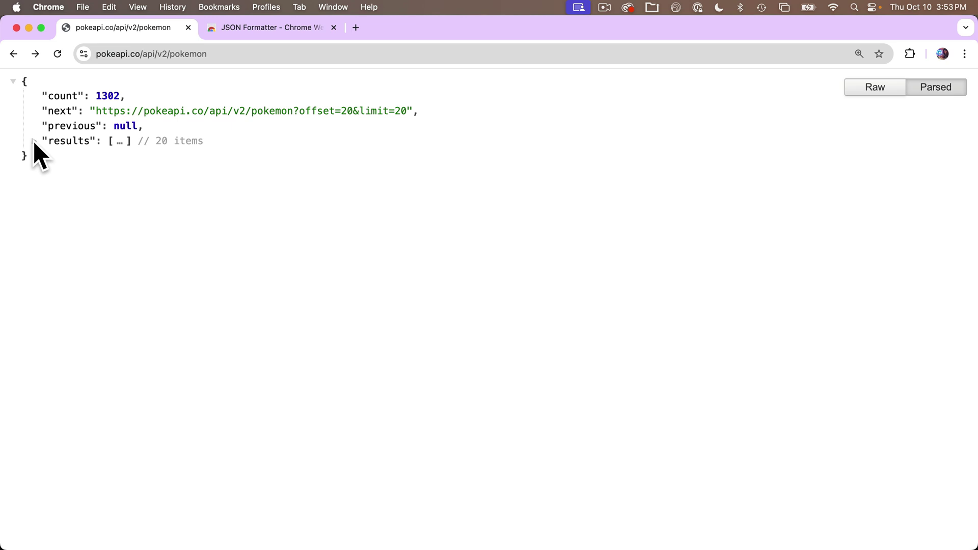
click(33, 140)
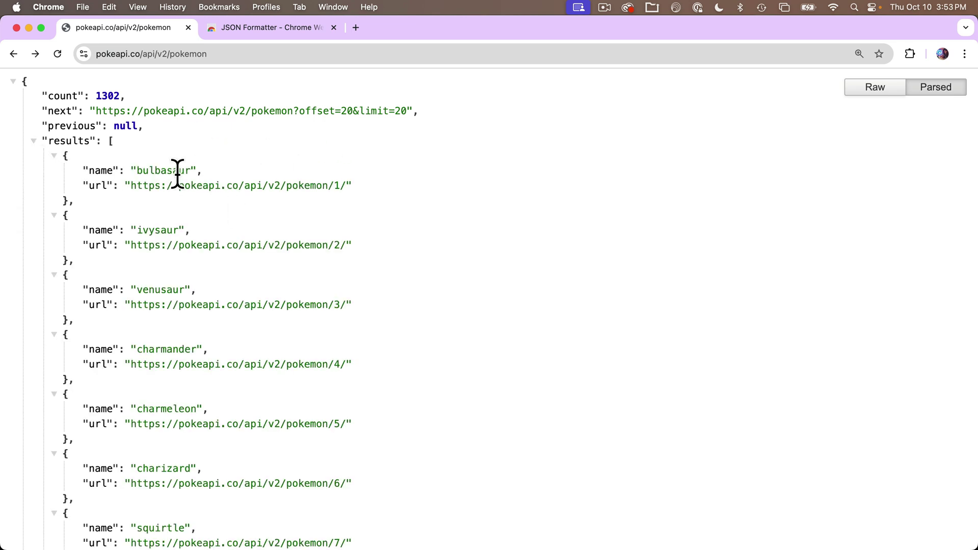
click(53, 156)
click(53, 156)
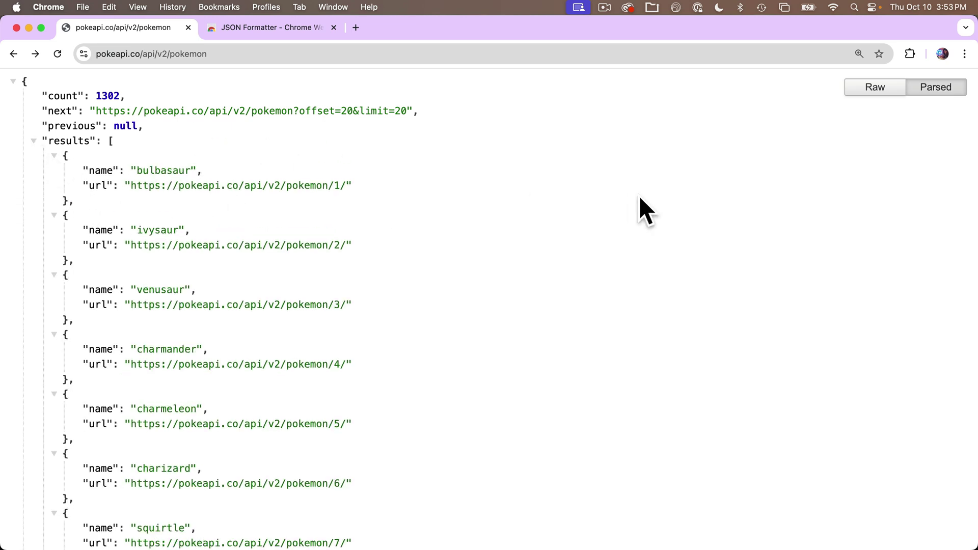